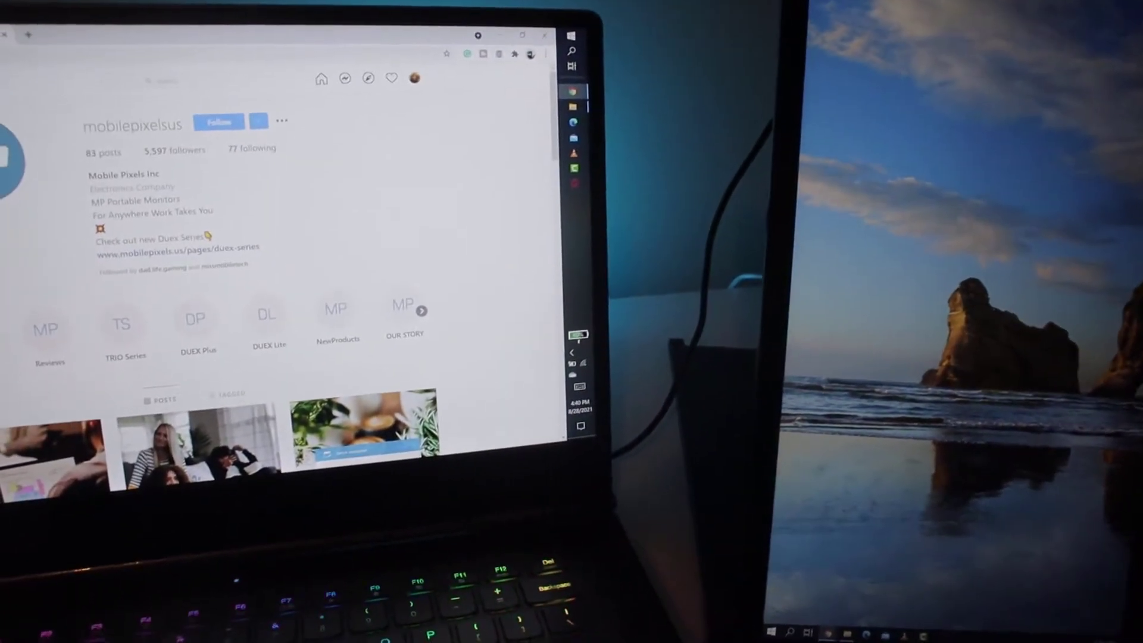
key(super+Down)
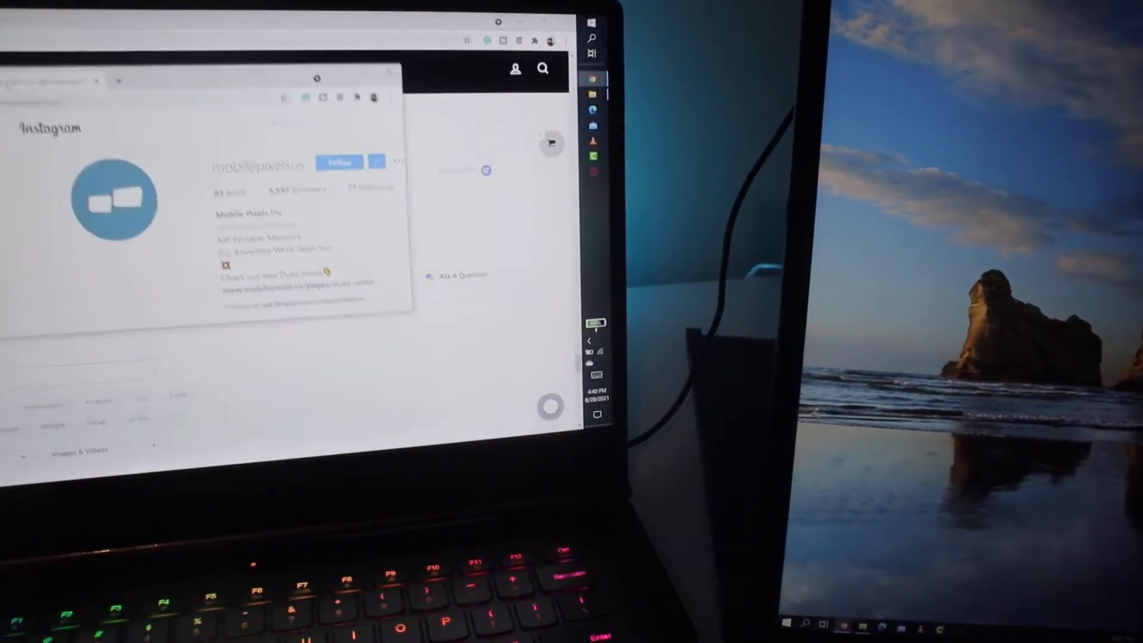
key(super+shift+Right)
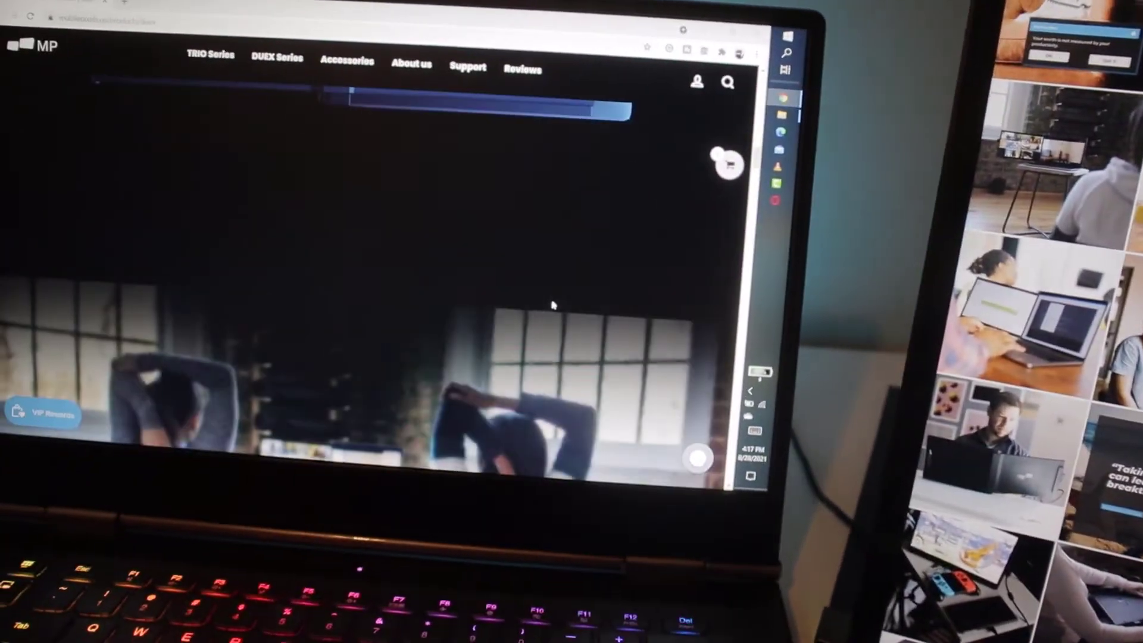
scroll(551, 305, down, 5)
scroll(551, 306, down, 5)
scroll(551, 306, down, 5)
scroll(551, 306, down, 3)
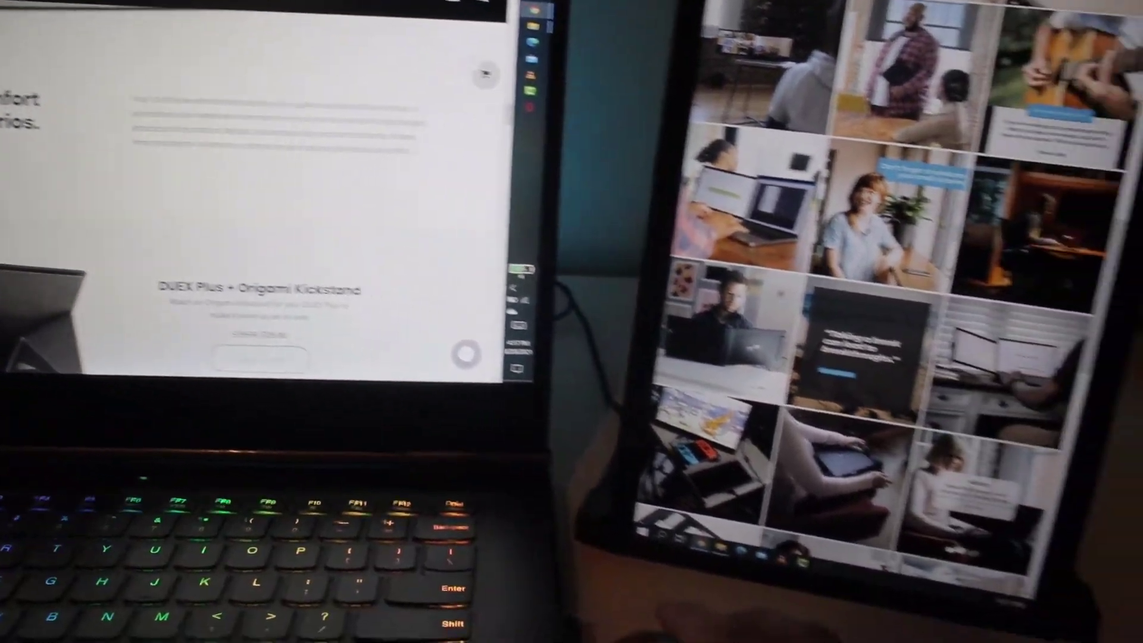
scroll(804, 268, down, 5)
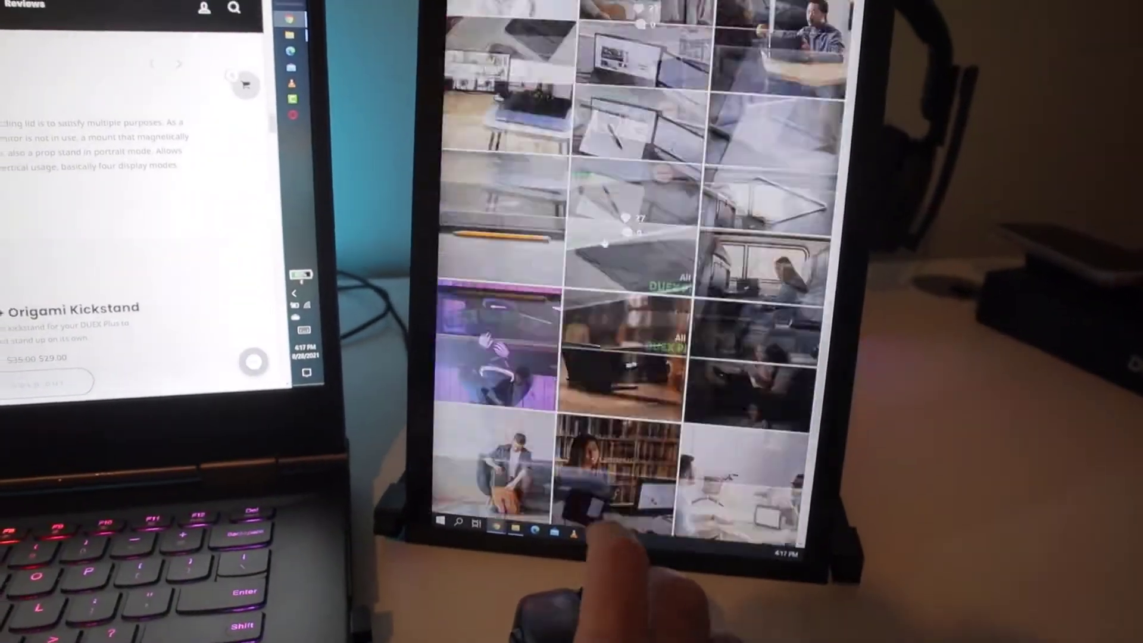
scroll(643, 268, down, 5)
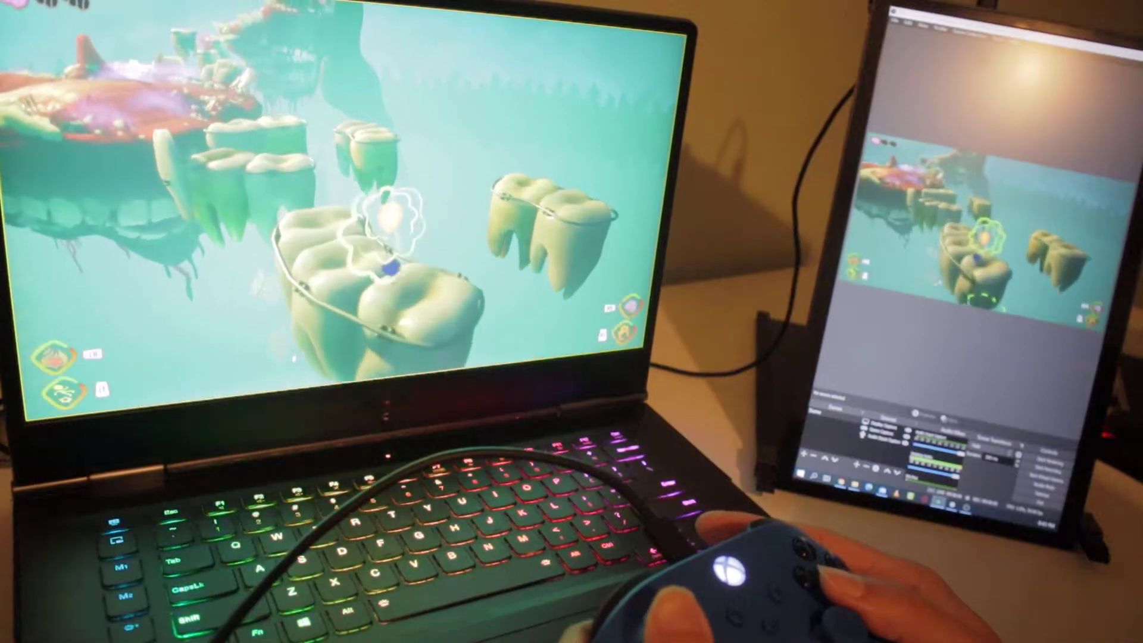